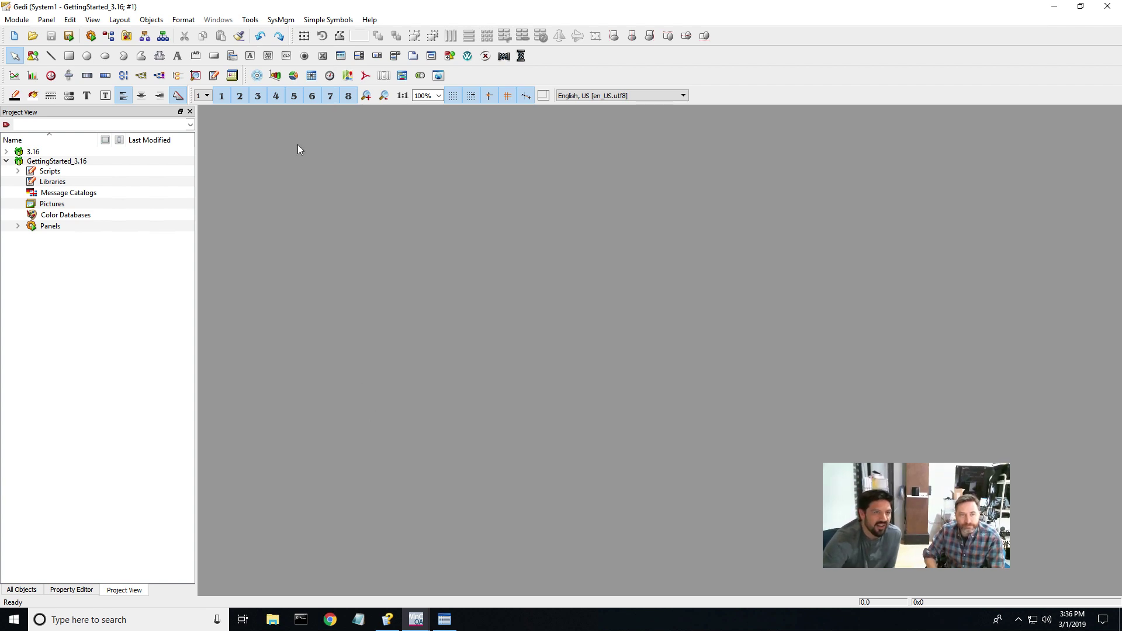
- Open the SQL-Query builder from System Management Reports with value type ALL enabled
left_click(127, 36)
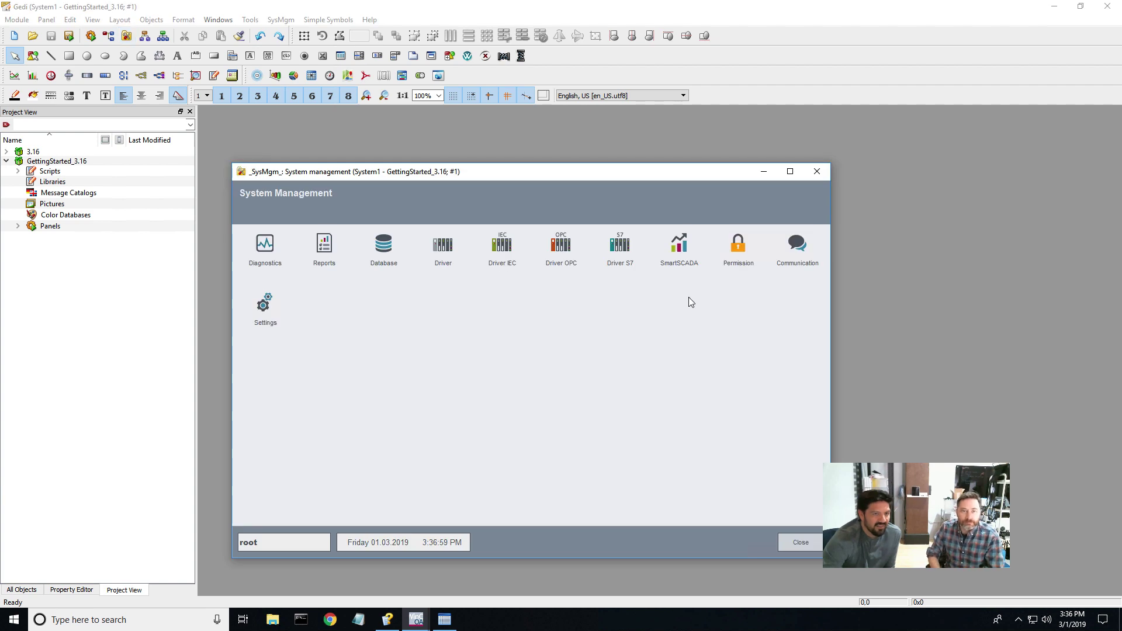
left_click(323, 244)
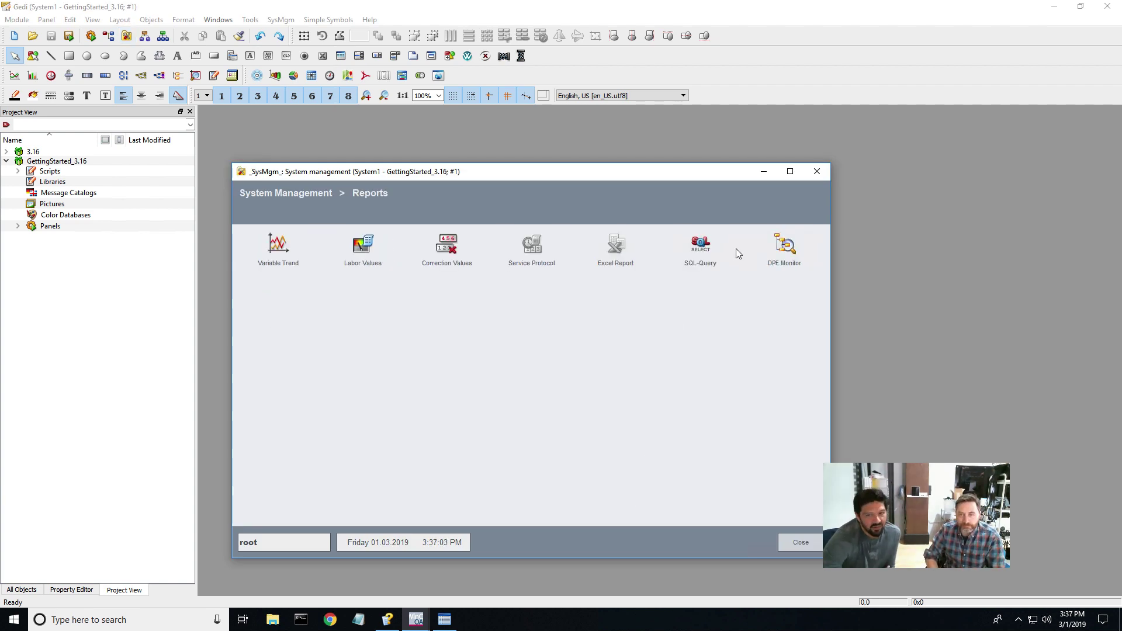
left_click(695, 248)
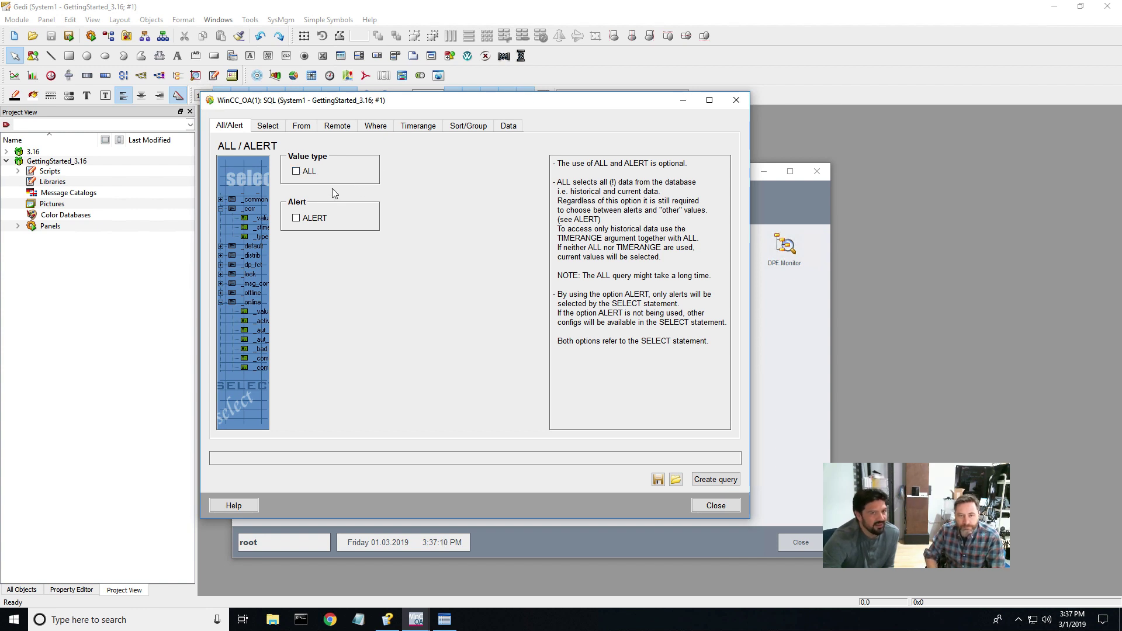
left_click(297, 173)
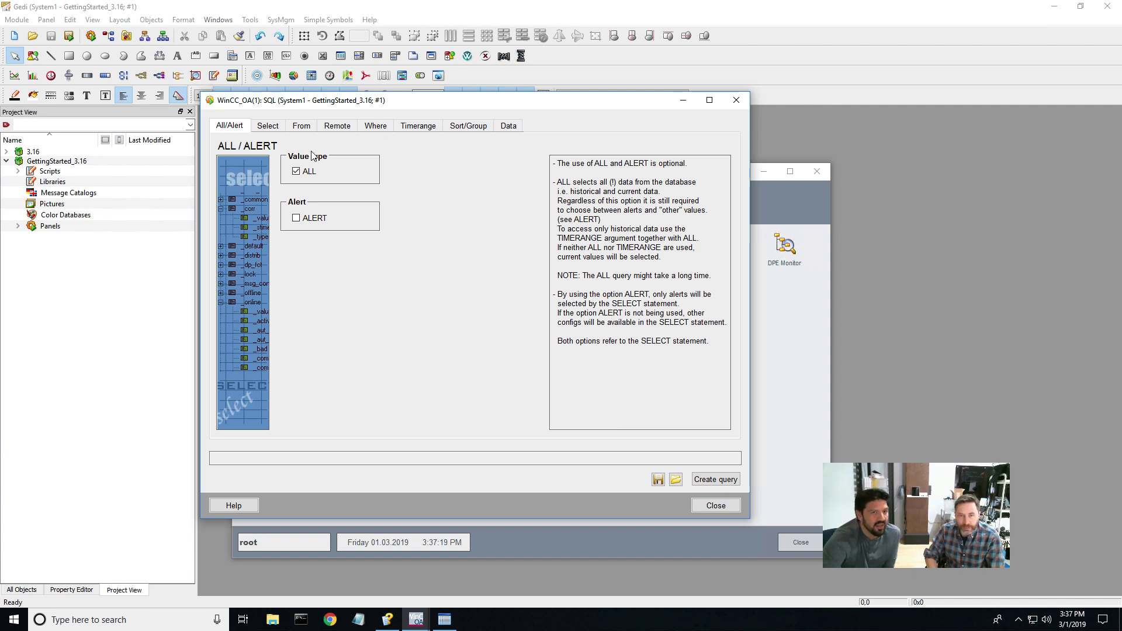
left_click(269, 126)
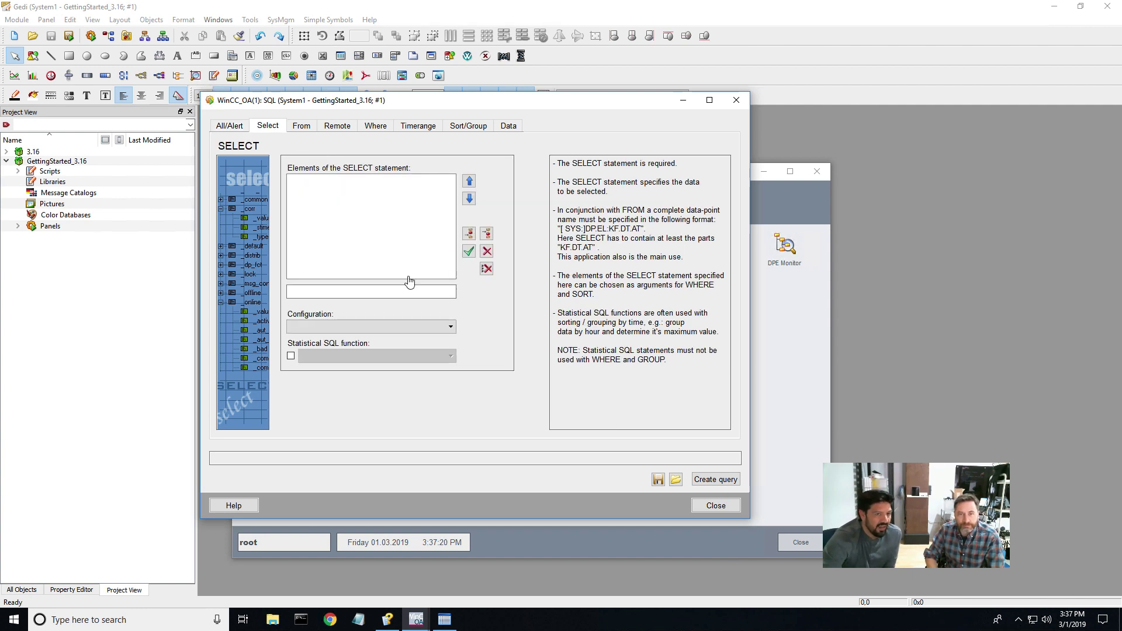
- Add the _online.._value configuration attribute to the SELECT statement elements
left_click(451, 327)
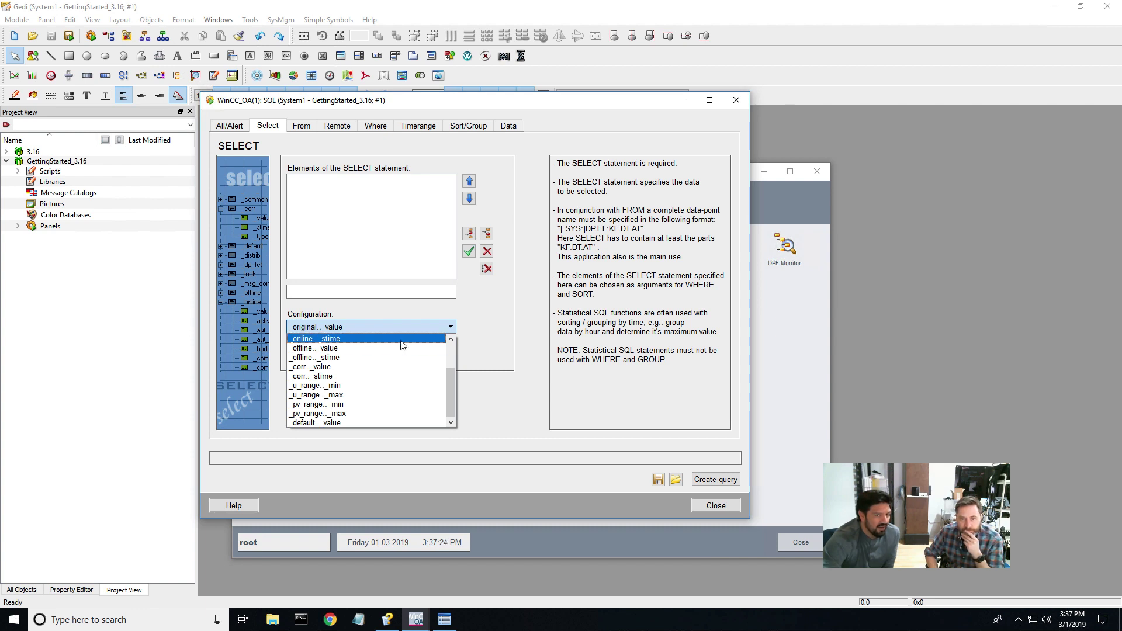
scroll(403, 345, "up", 2)
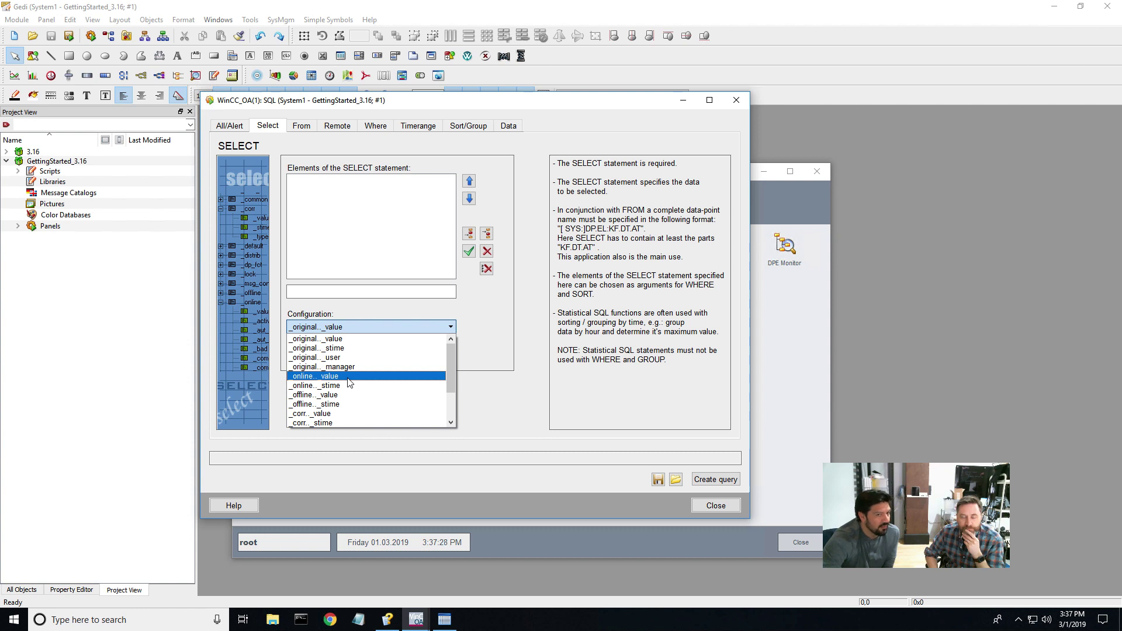
left_click(349, 377)
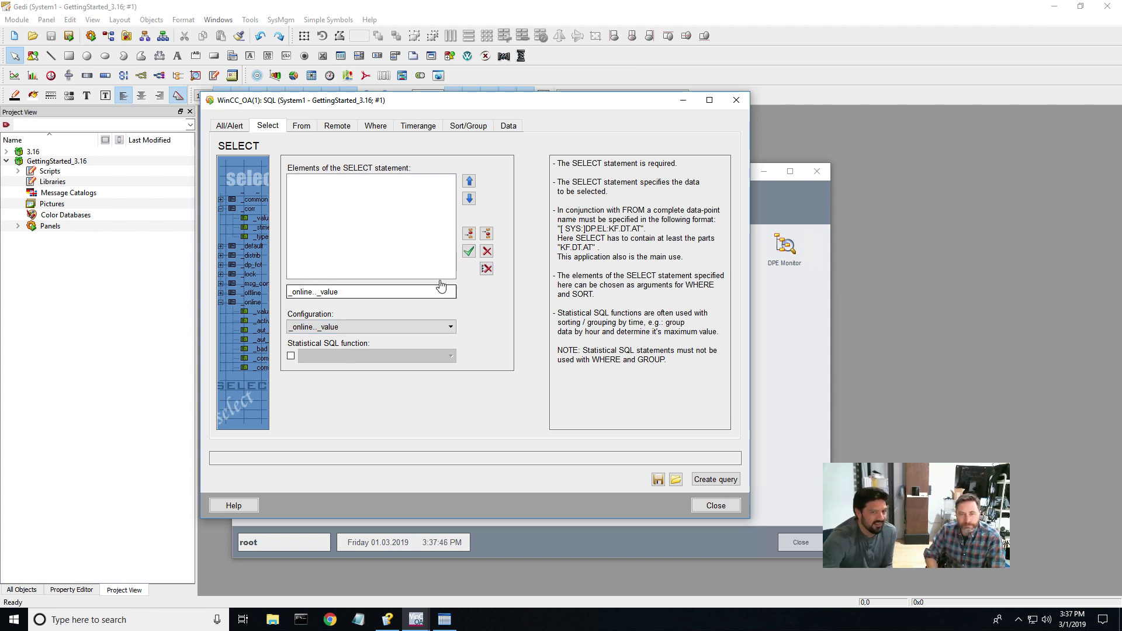
left_click(469, 234)
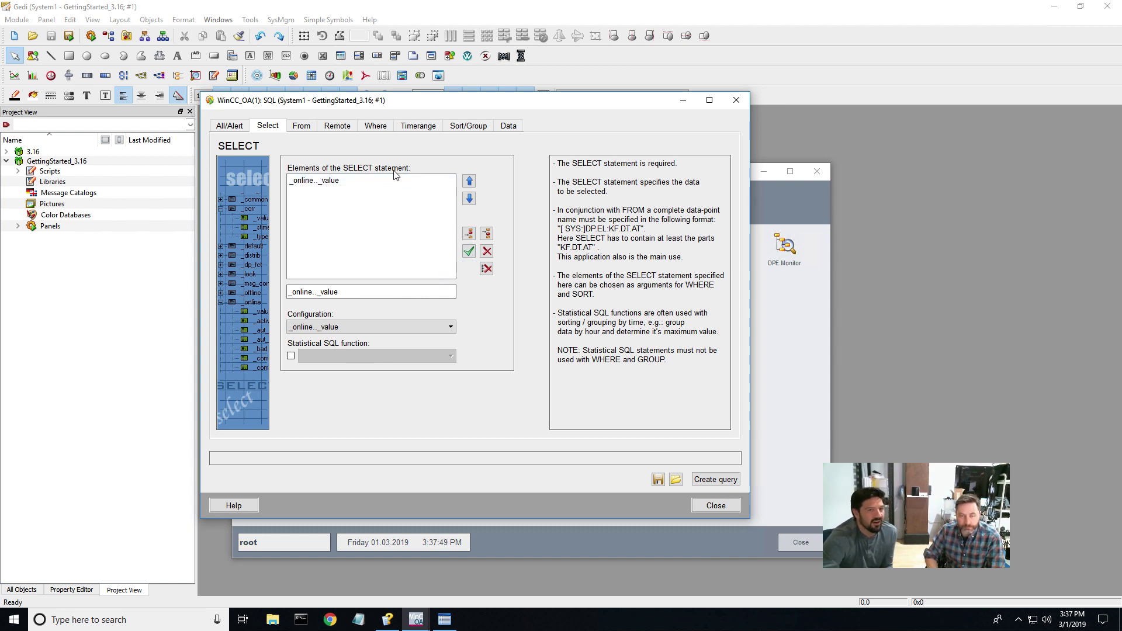
left_click(302, 128)
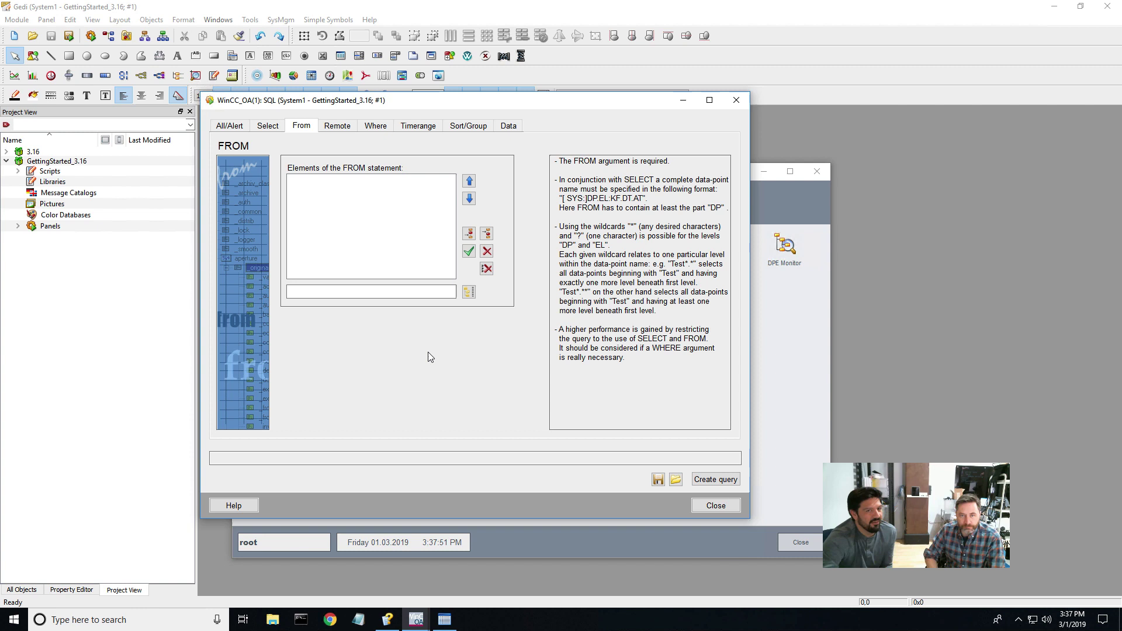
- Open the datapoint browser for the FROM element and scroll through its list
left_click(468, 291)
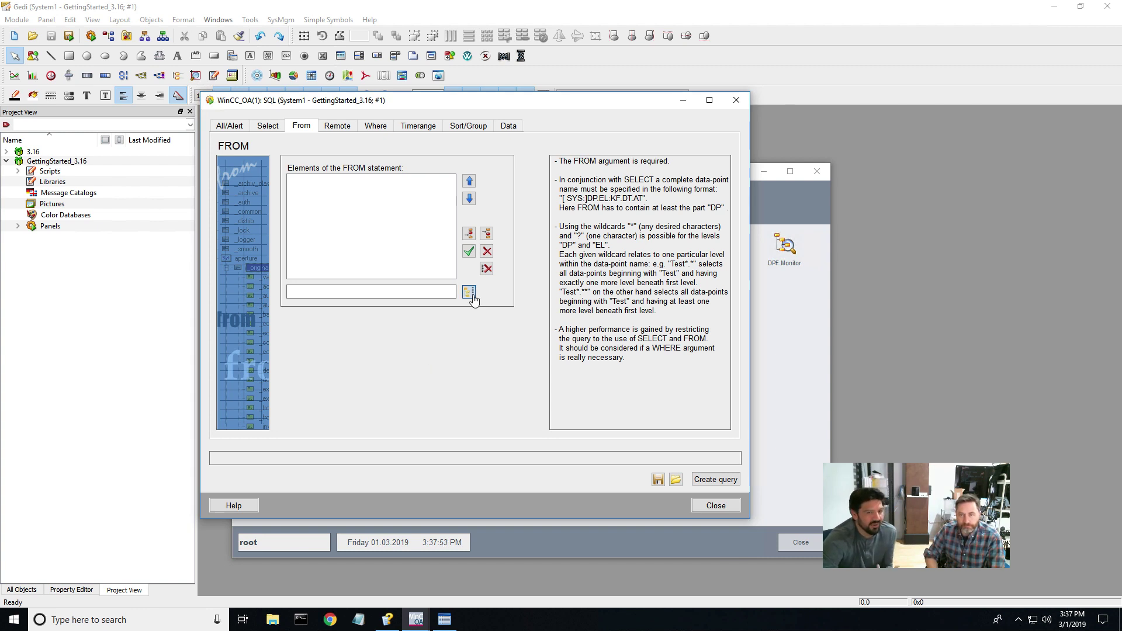
left_click_drag(422, 260, 418, 340)
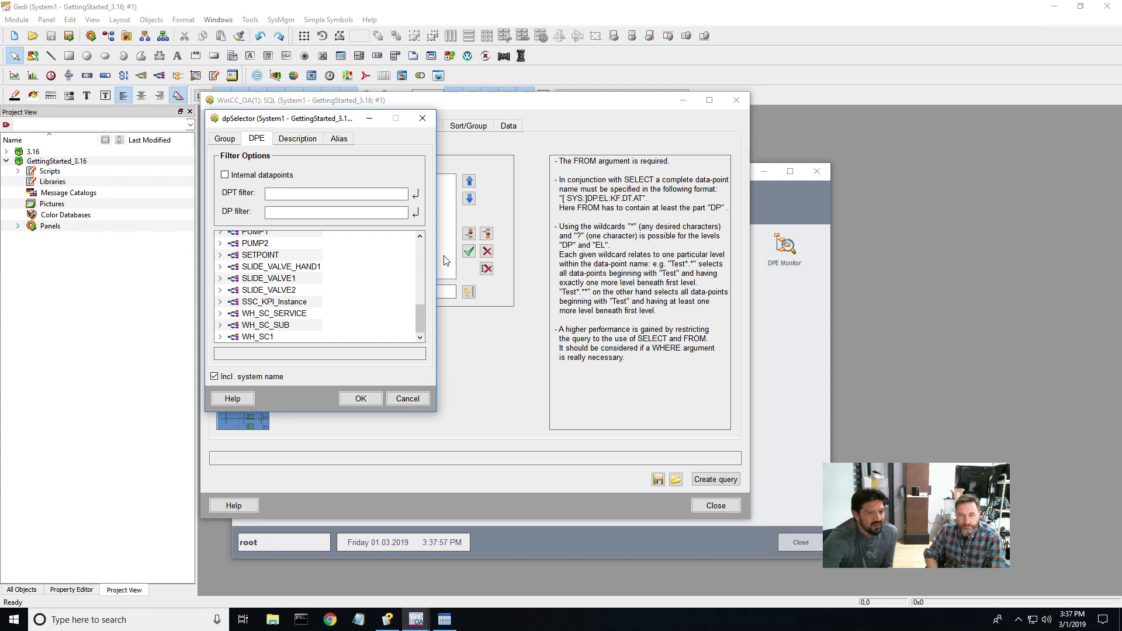
left_click(420, 237)
left_click(419, 237)
left_click(419, 237)
left_click(419, 237)
left_click(420, 237)
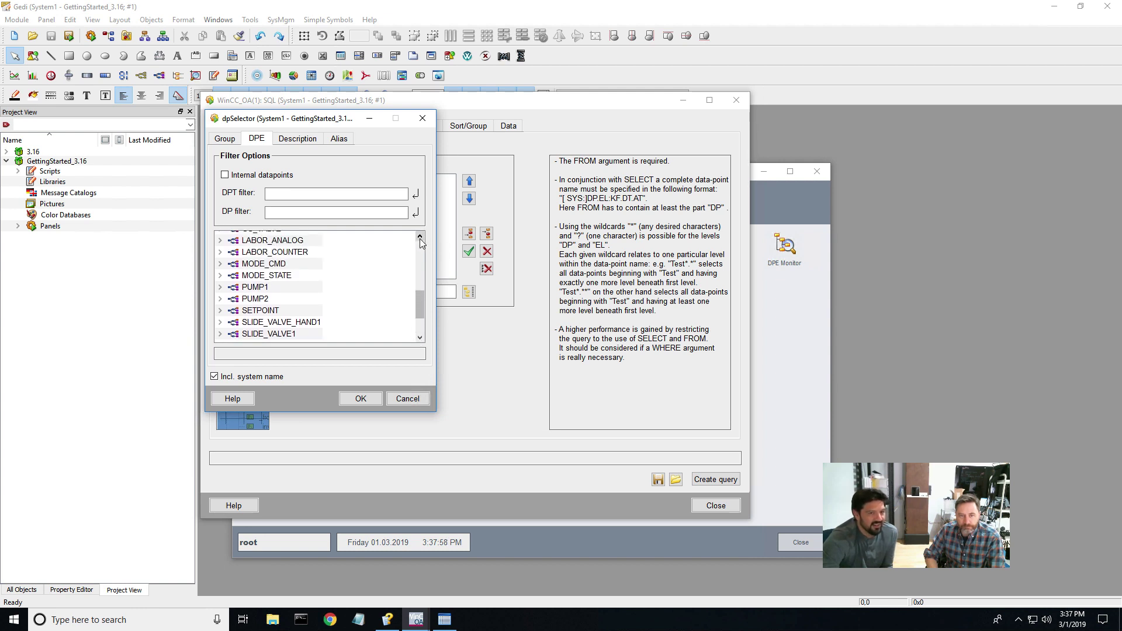
left_click(420, 237)
left_click(420, 237)
left_click(420, 237)
left_click(420, 237)
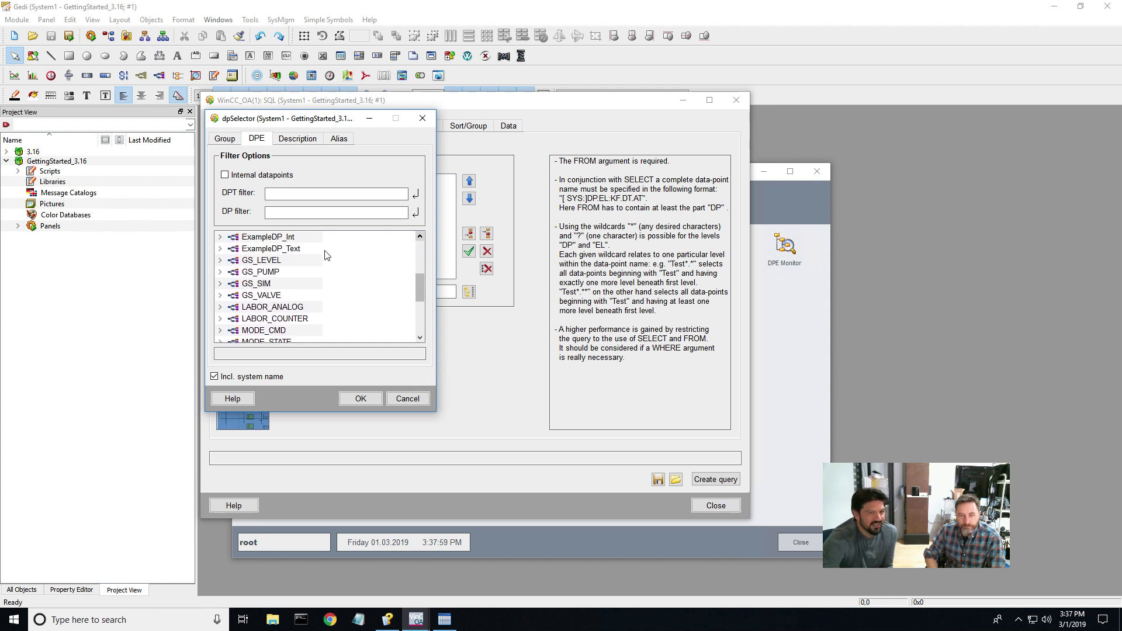
- Pick T1.level under GS_LEVEL and add it to the FROM elements
left_click(220, 260)
left_click(232, 284)
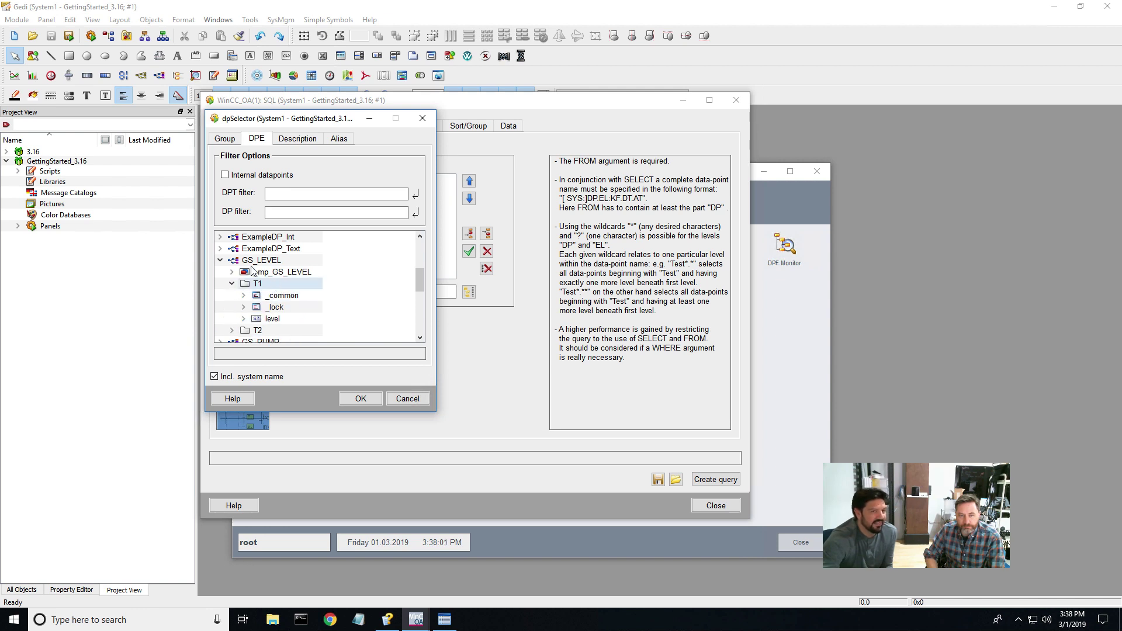
left_click(259, 319)
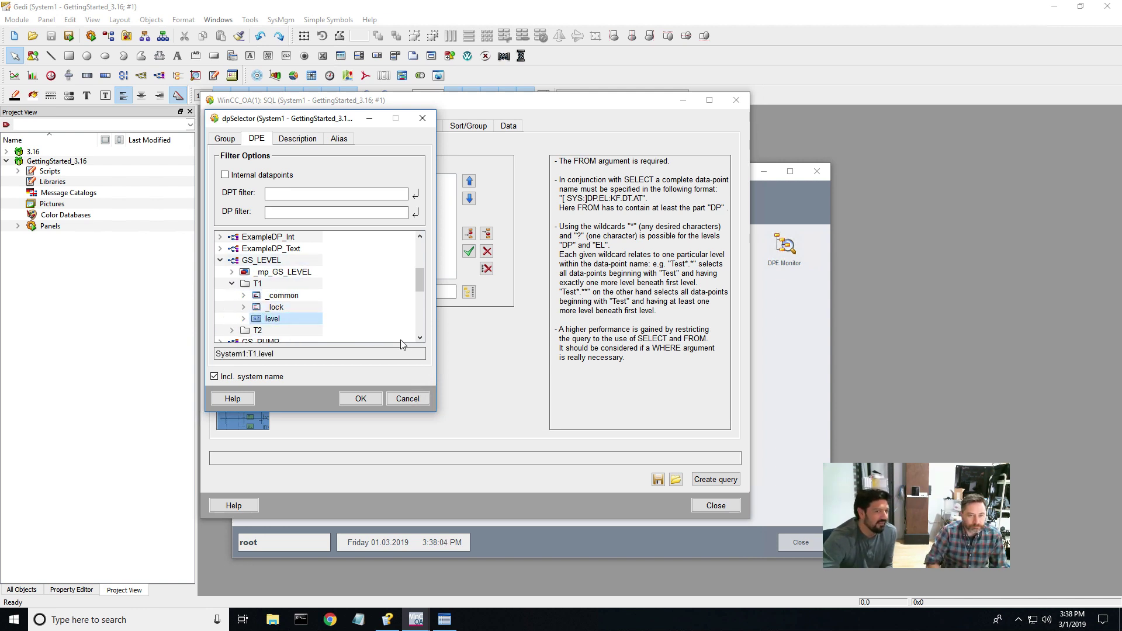
left_click(361, 399)
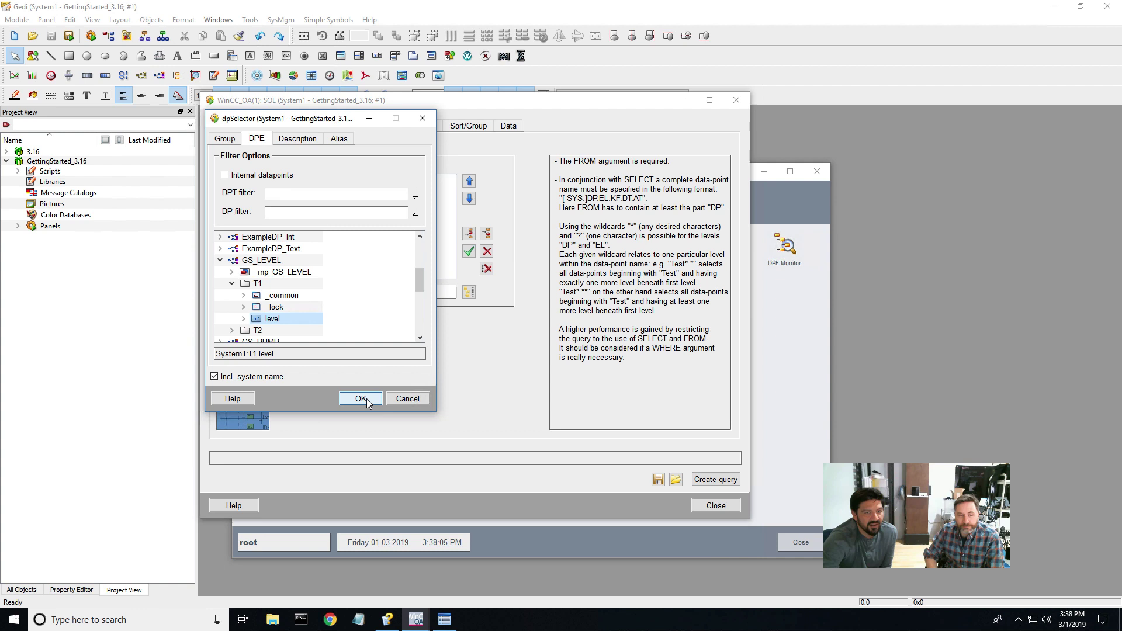
left_click(471, 235)
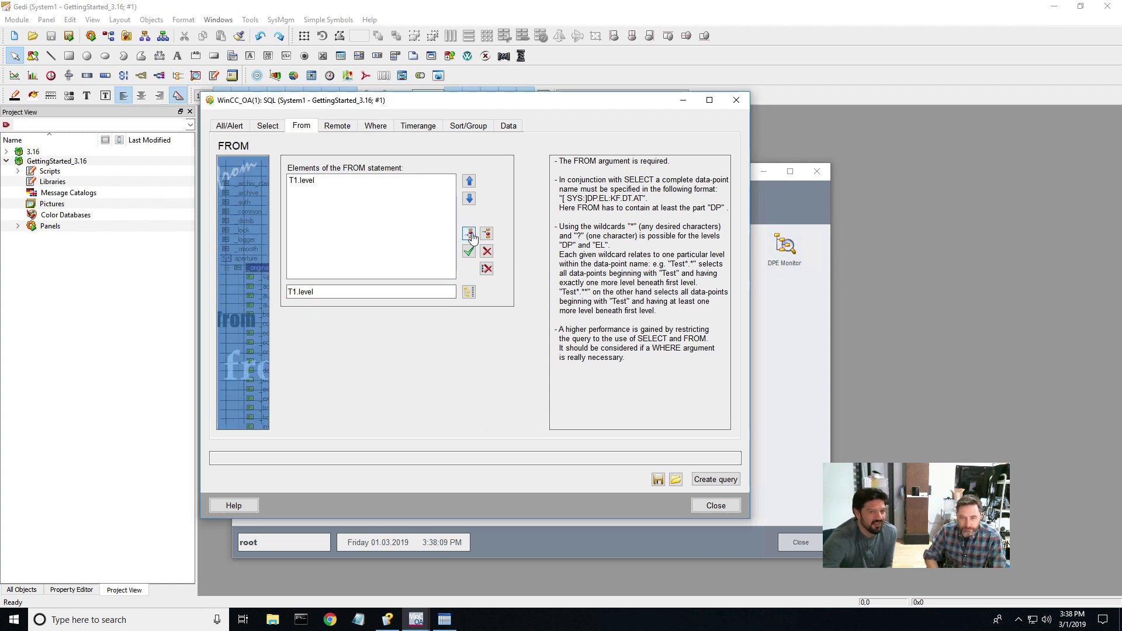
- Review the Remote, Where, Timerange and Sort/Group options, then show the empty Data table
left_click(343, 128)
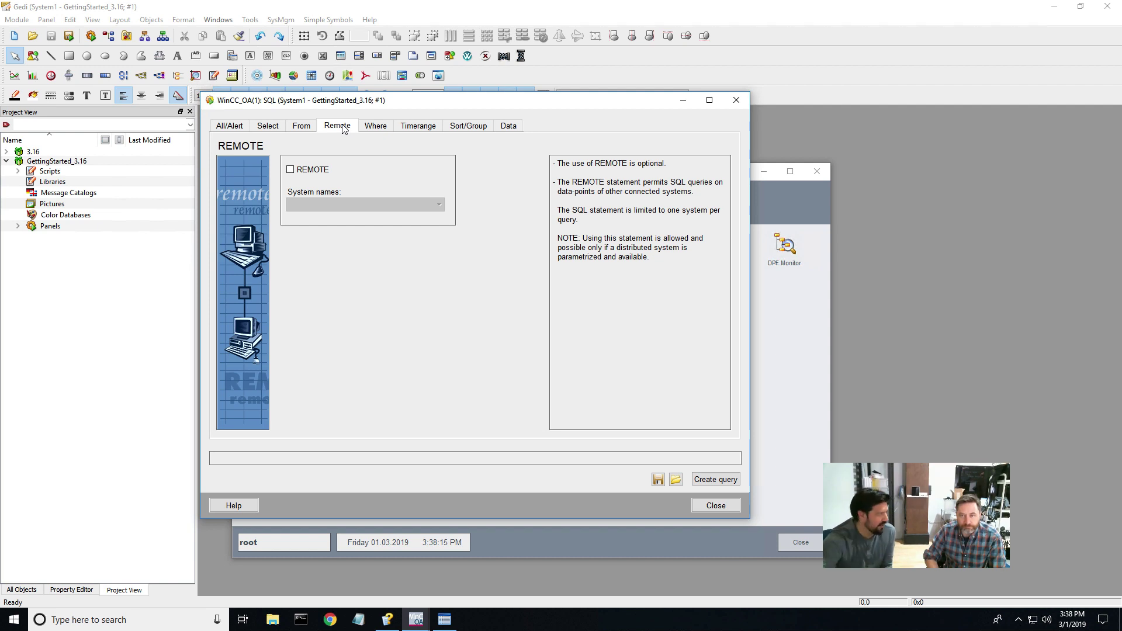
left_click(378, 128)
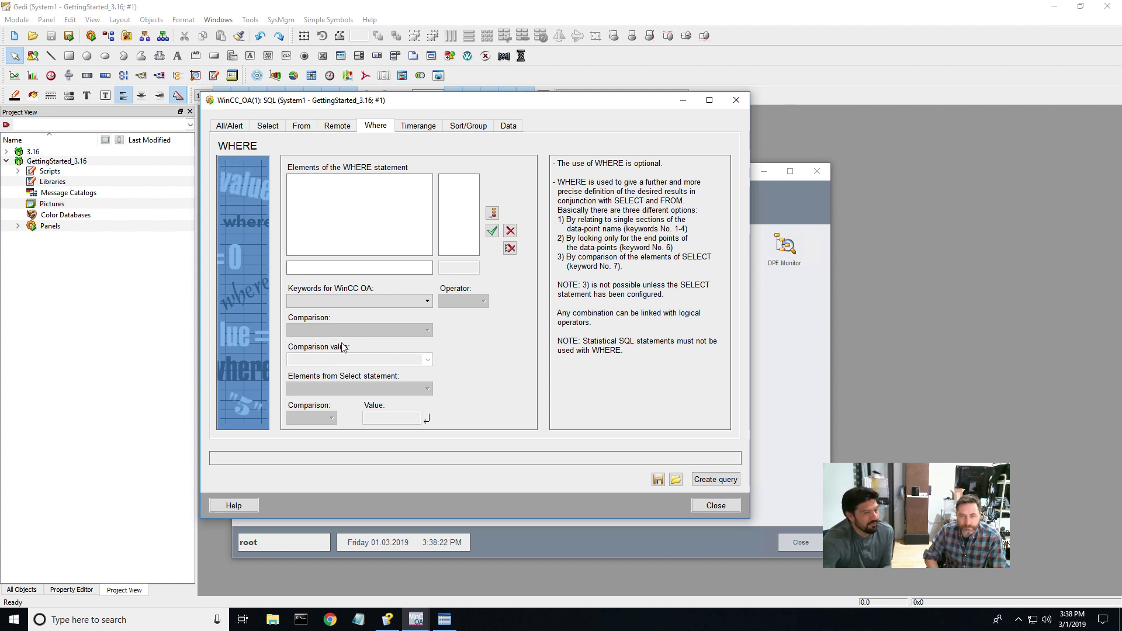
left_click(411, 129)
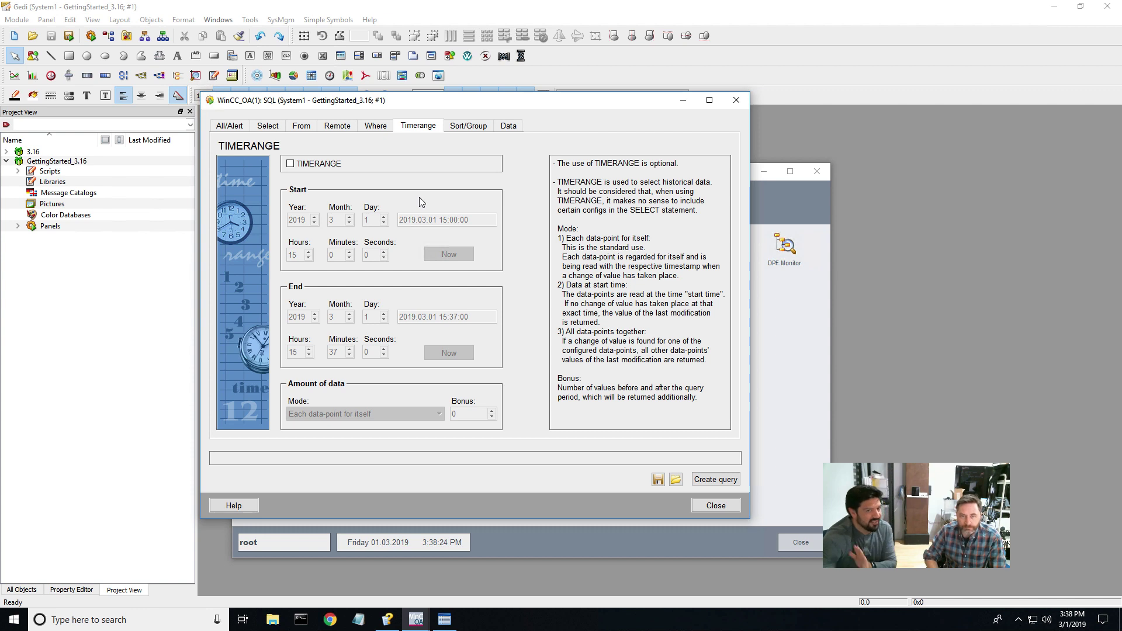
left_click(481, 128)
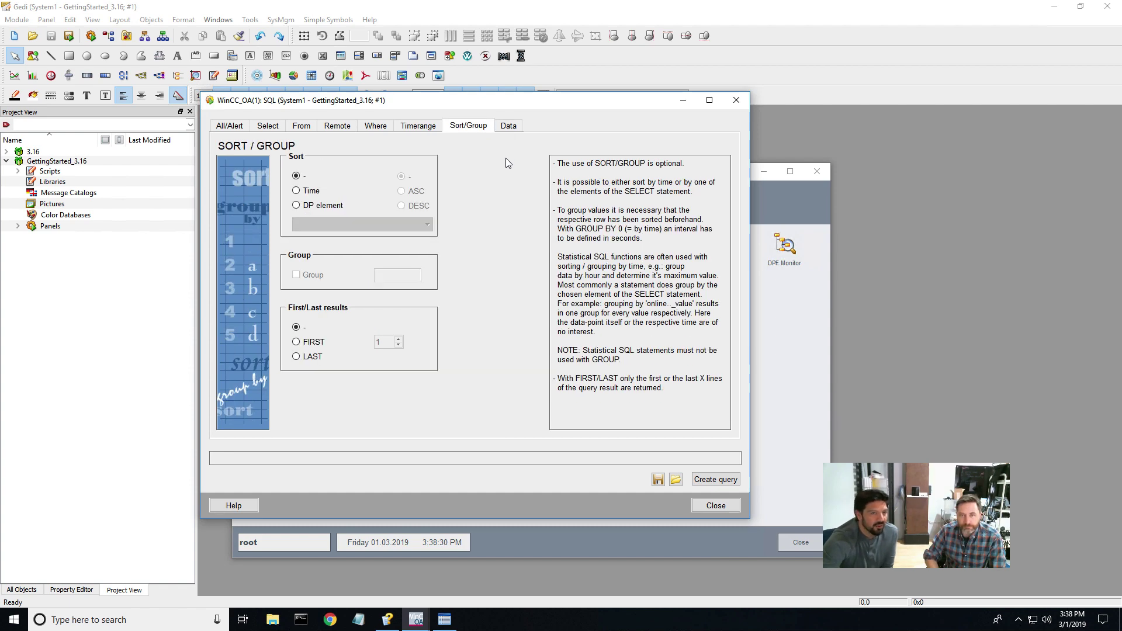
left_click(509, 128)
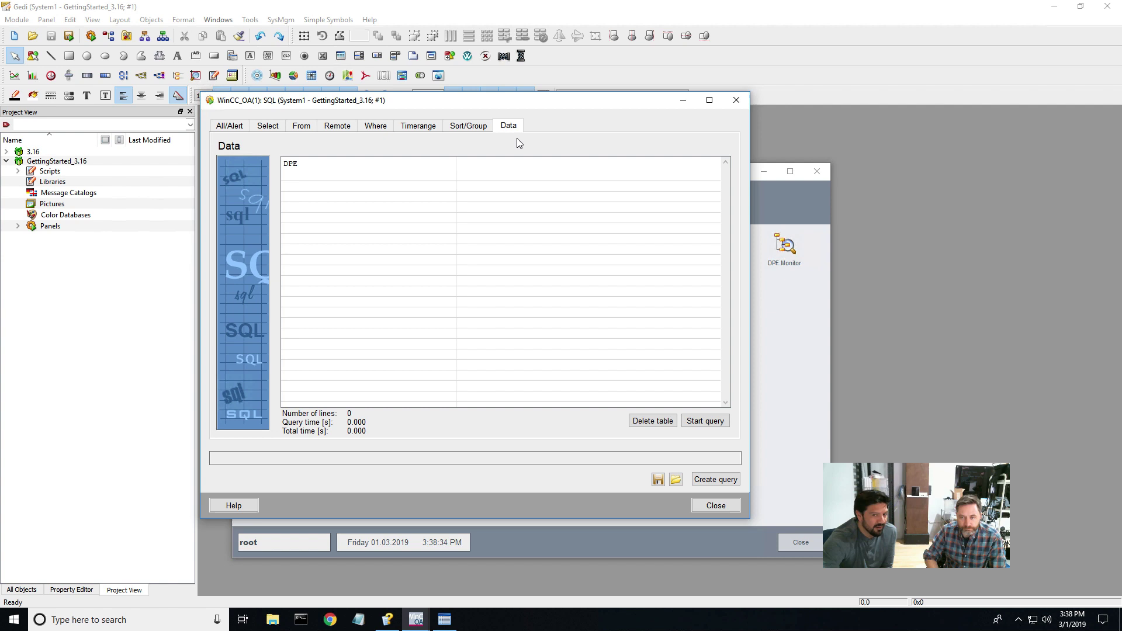
- Generate and run the T1.level query, loading 14439 rows, and narrow the DPE column
left_click(720, 476)
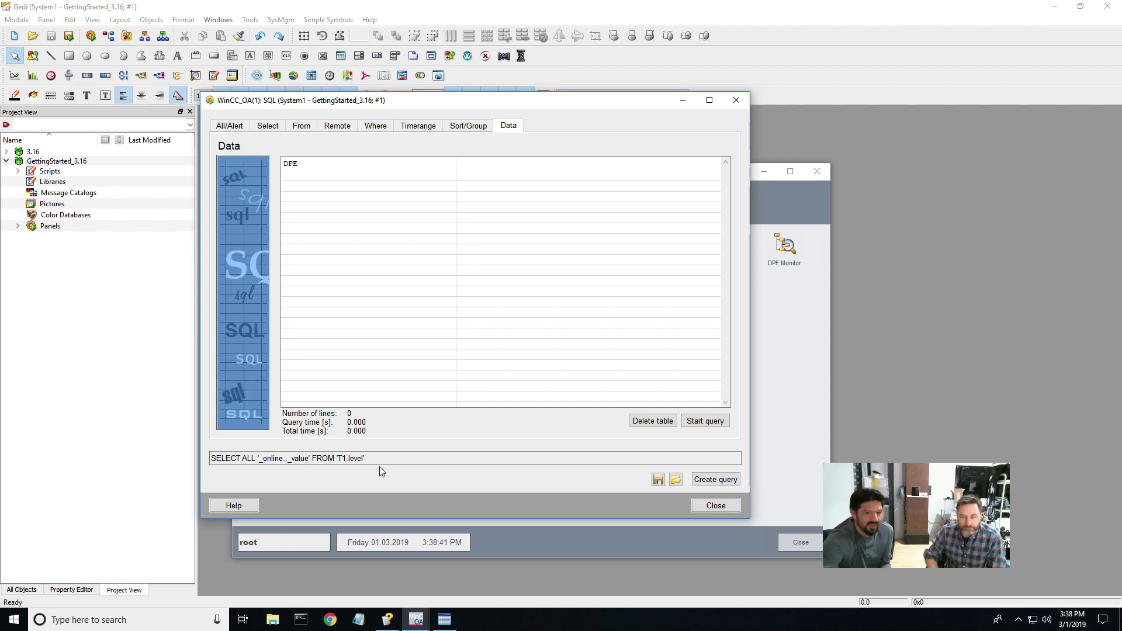
left_click(708, 422)
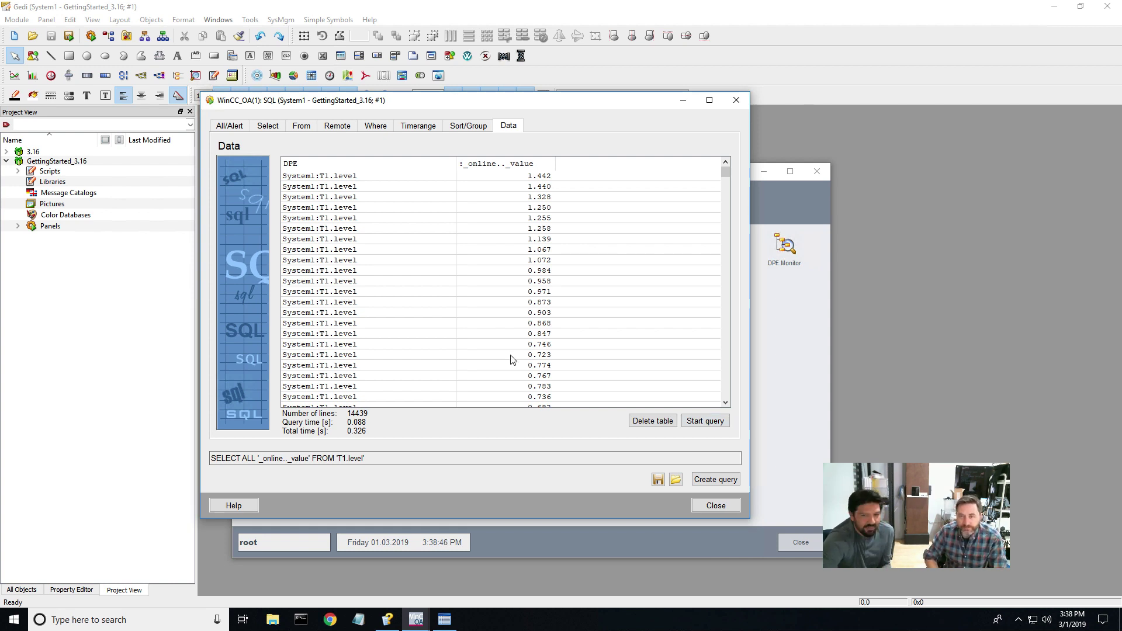
left_click_drag(456, 163, 409, 164)
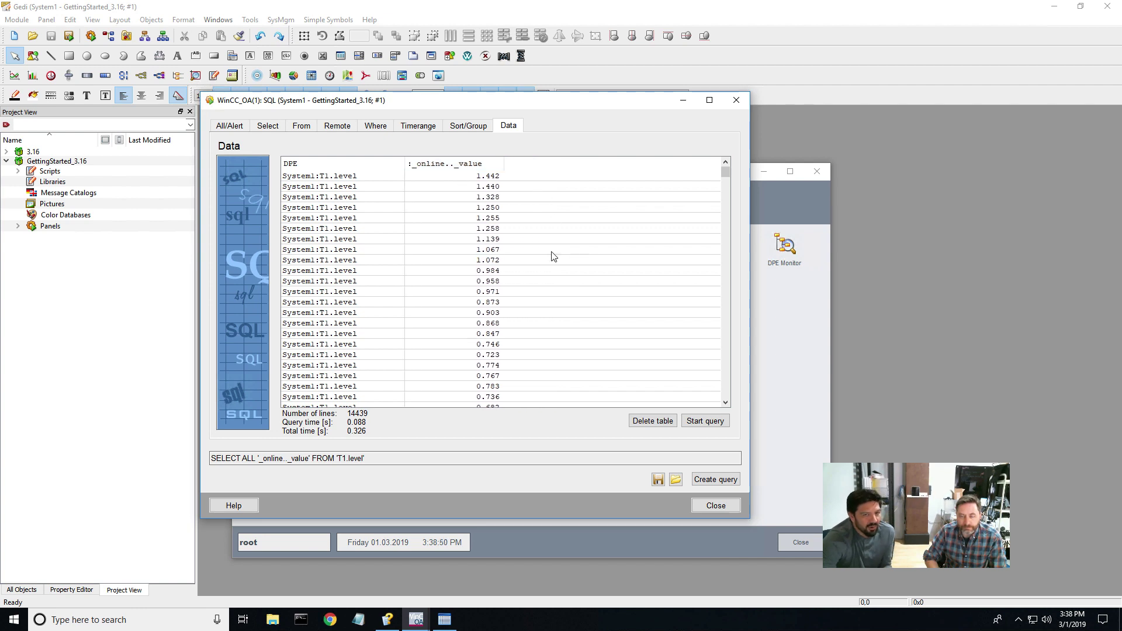
- Add _original.._stime to the SELECT elements and regenerate the SQL statement
left_click(238, 129)
left_click(268, 125)
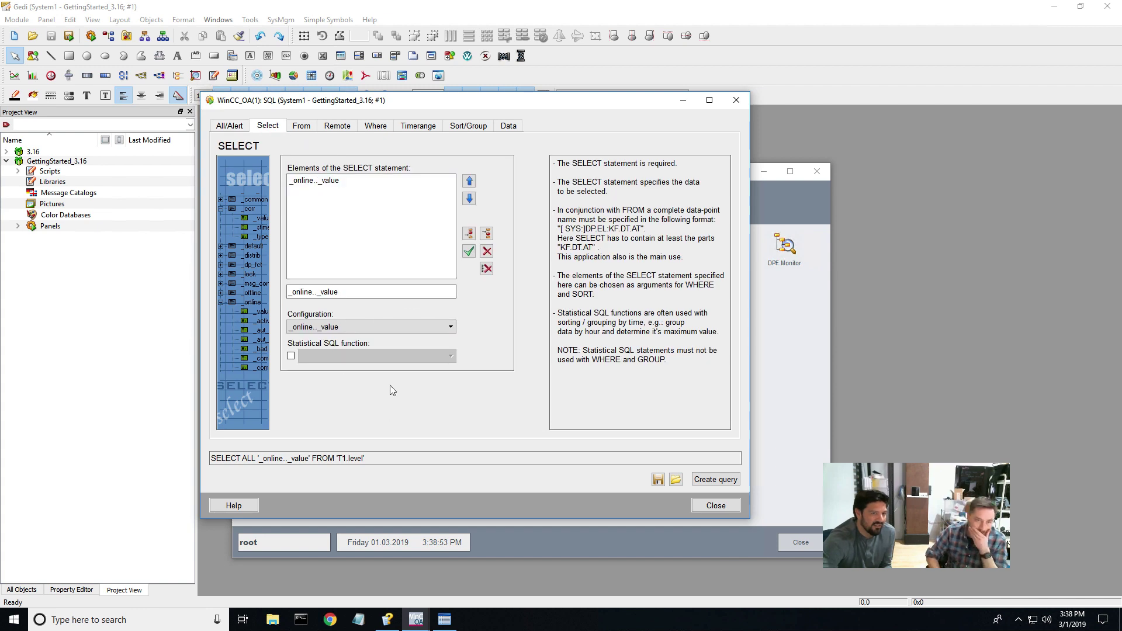
left_click(451, 327)
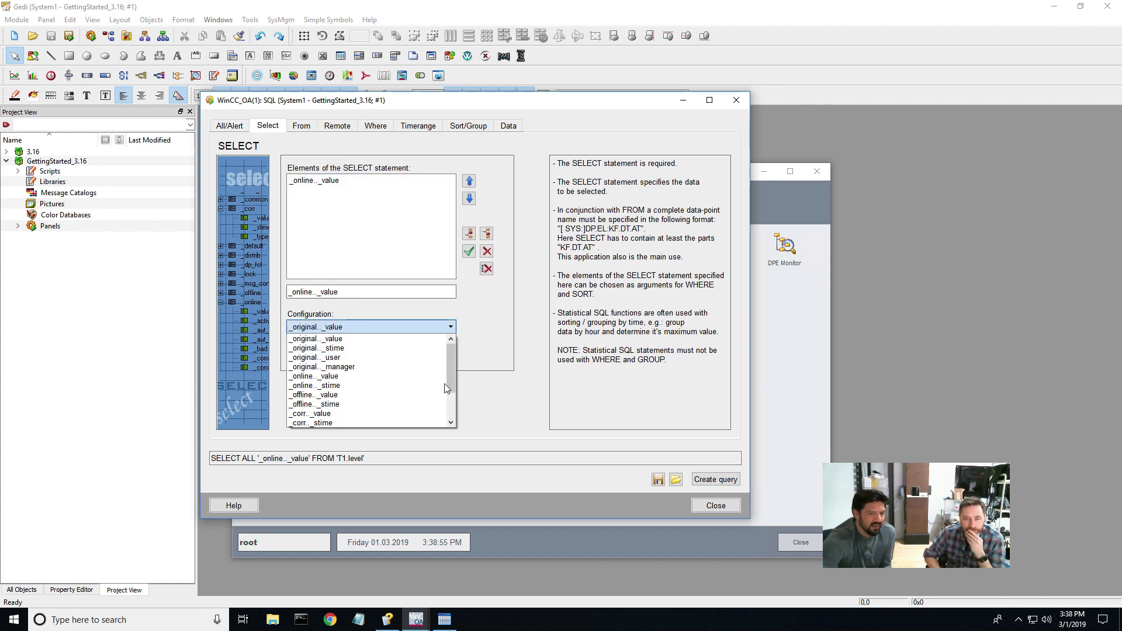
left_click(361, 348)
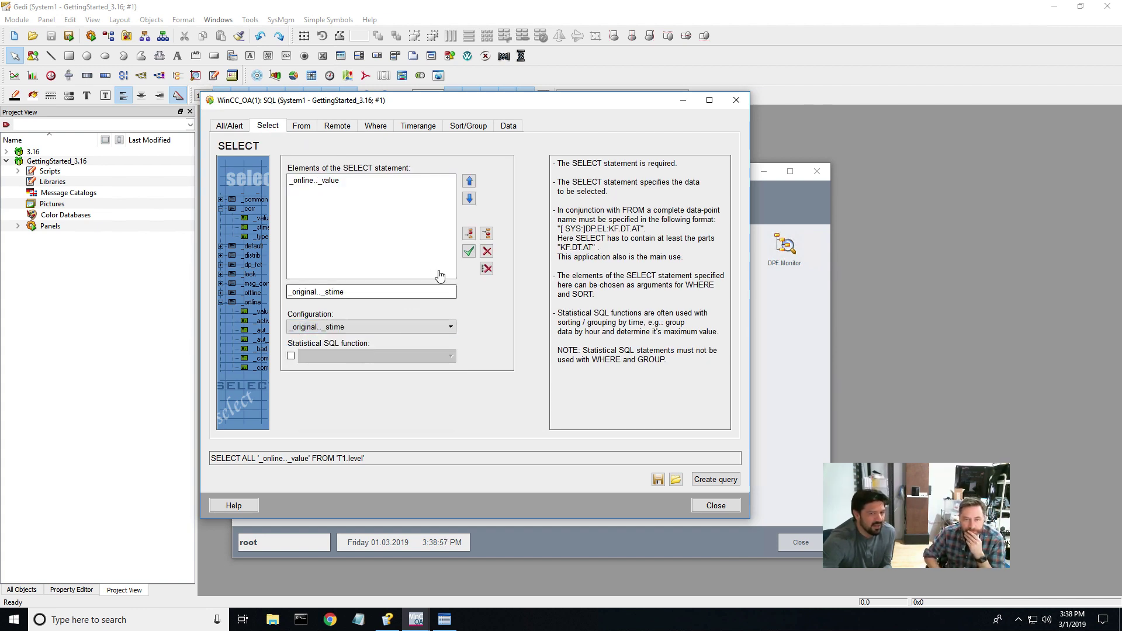
left_click(469, 234)
left_click(448, 327)
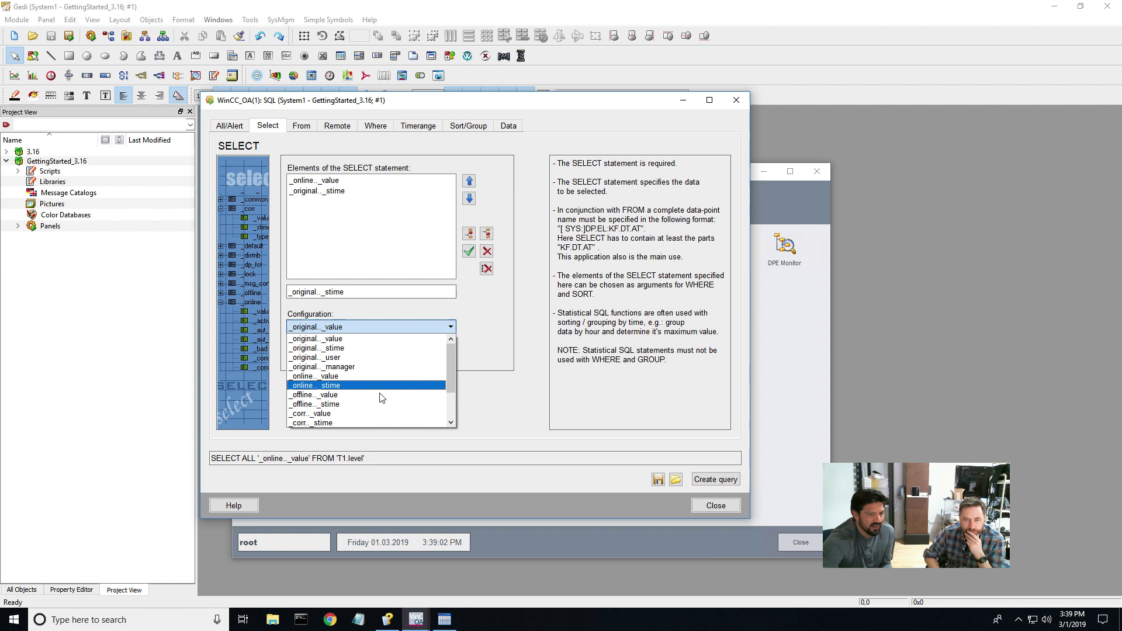
left_click(469, 316)
left_click(692, 481)
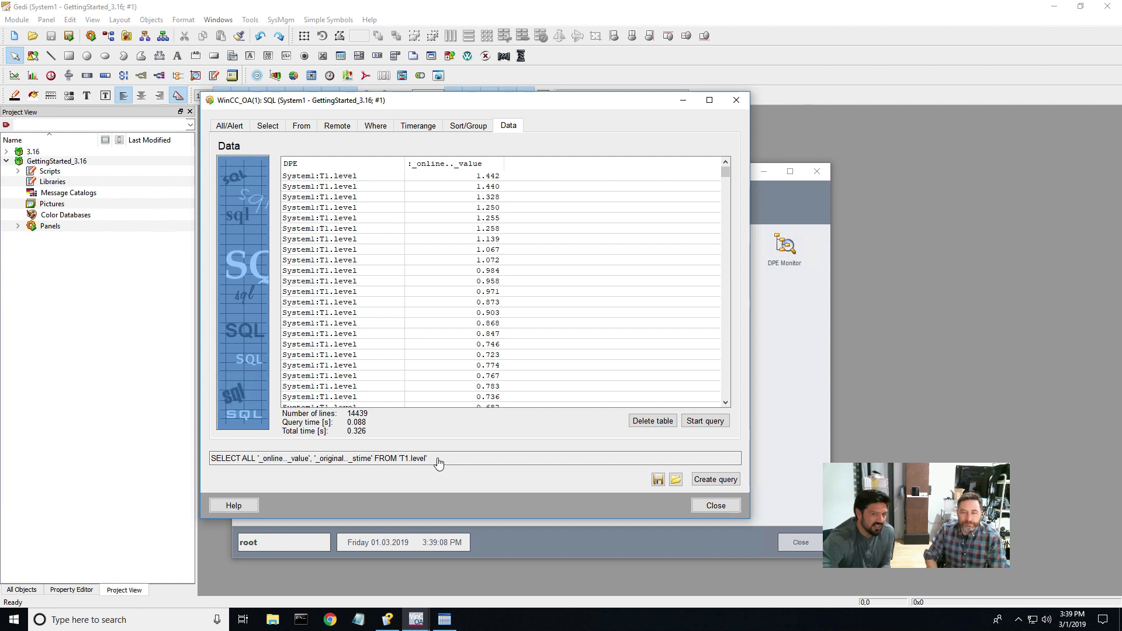
- Rerun the query to load 14468 rows of T1.level values with original timestamps
left_click(702, 422)
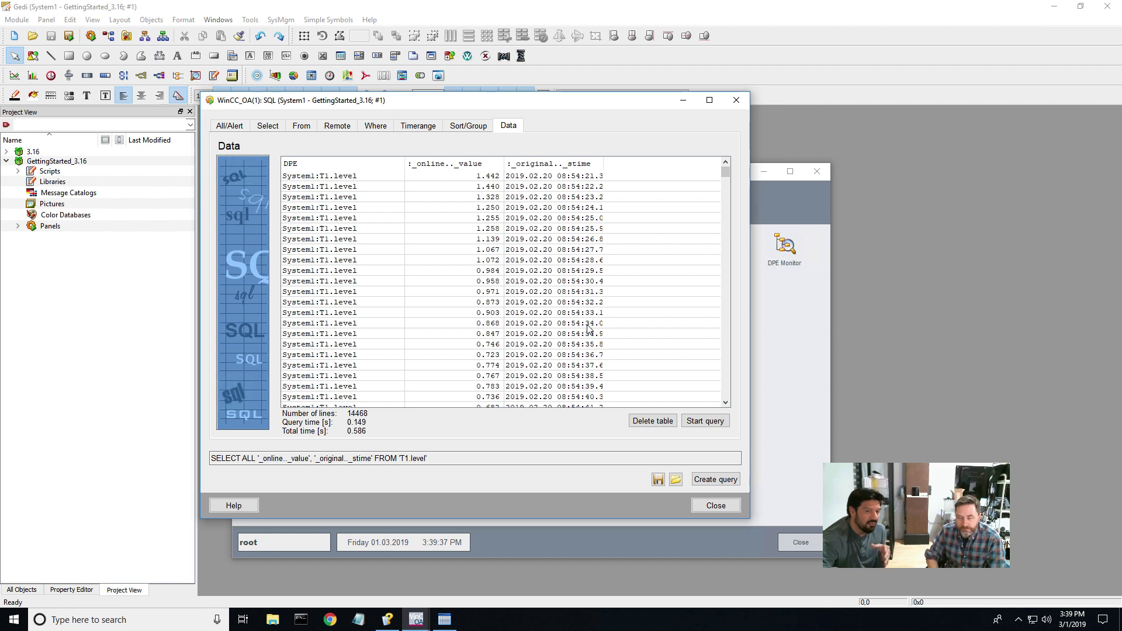
left_click(658, 480)
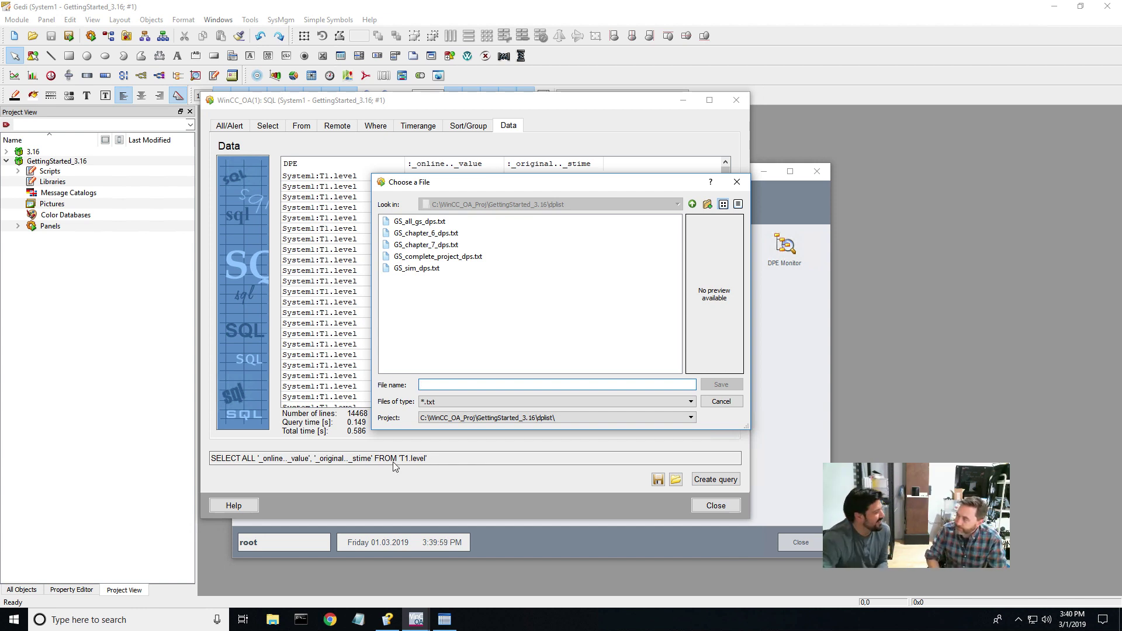
left_click(724, 401)
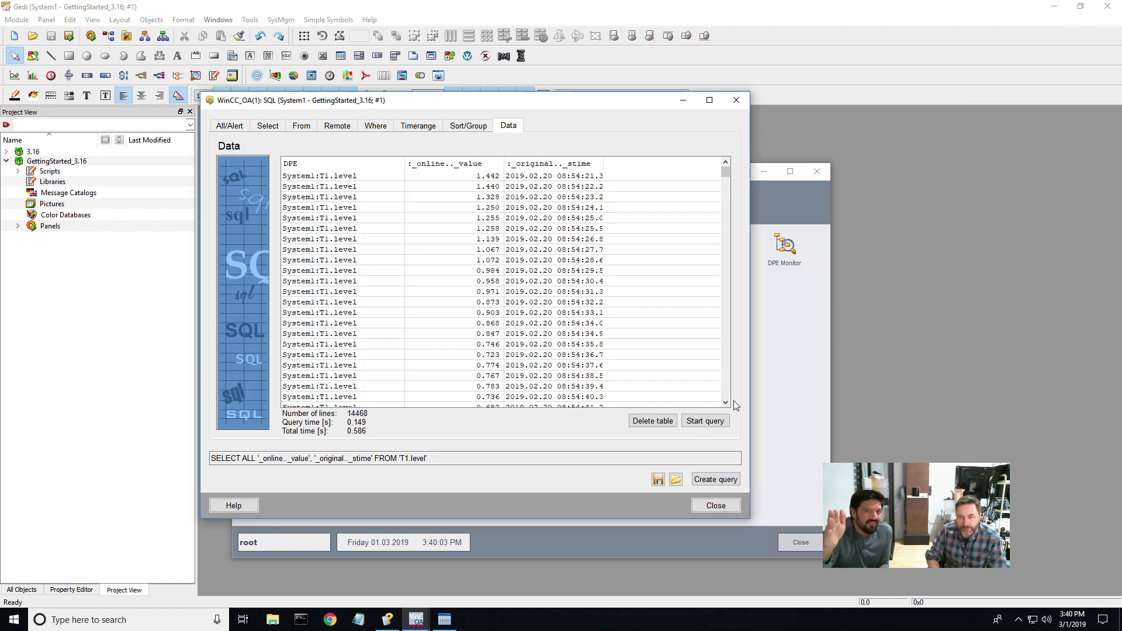